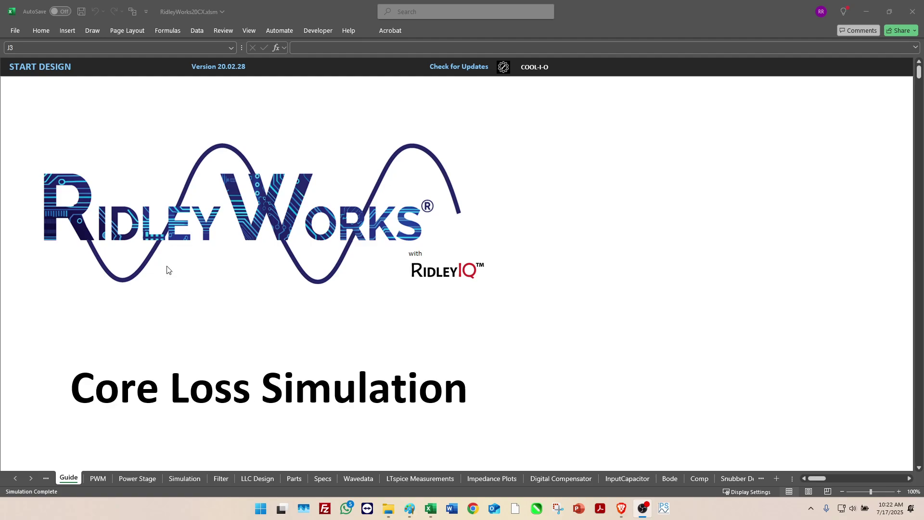
- Start the design and run the startup simulation of the power stage's inductor current, continuing it for a second interval
{"action": "left_click", "coordinate": [58, 68]}
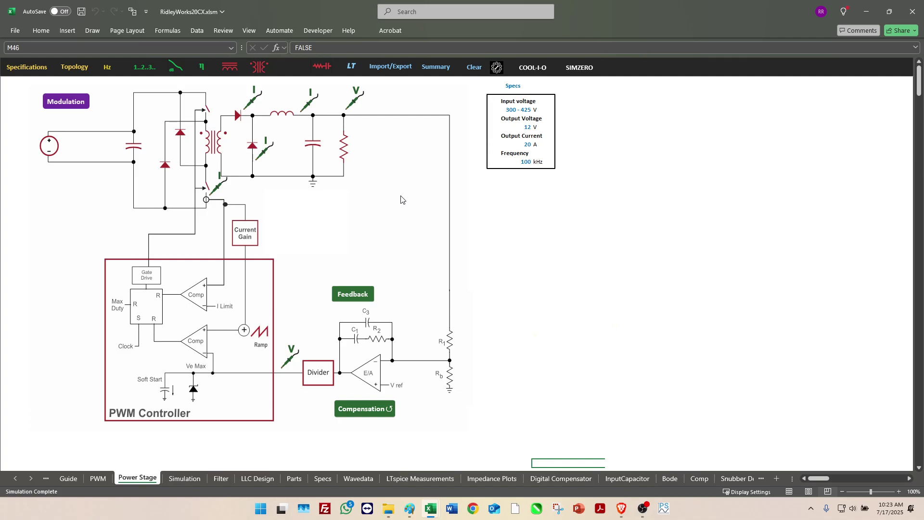
{"action": "left_click", "coordinate": [310, 108]}
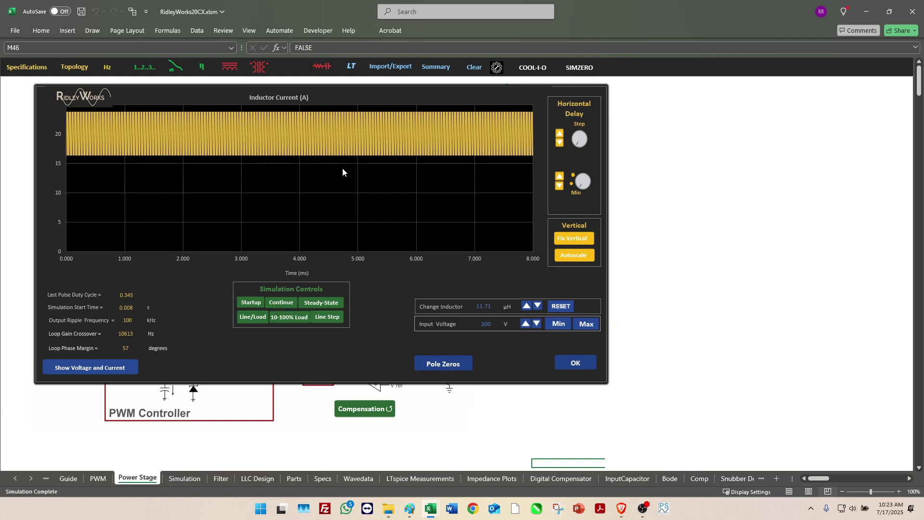
{"action": "left_click", "coordinate": [251, 302]}
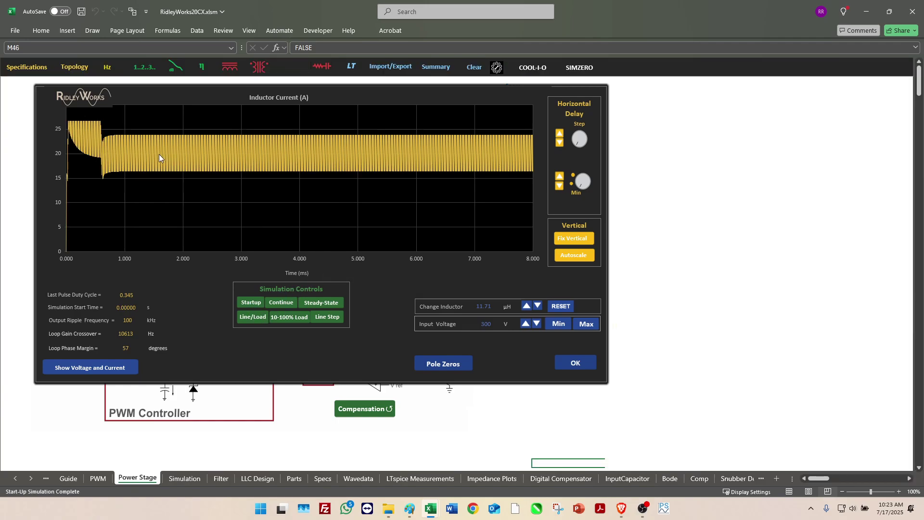
{"action": "left_click", "coordinate": [288, 304]}
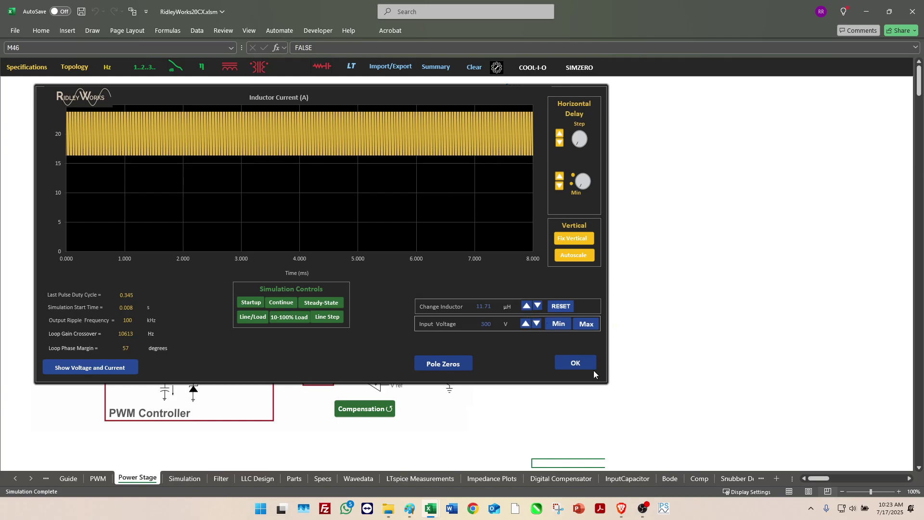
{"action": "left_click", "coordinate": [576, 364]}
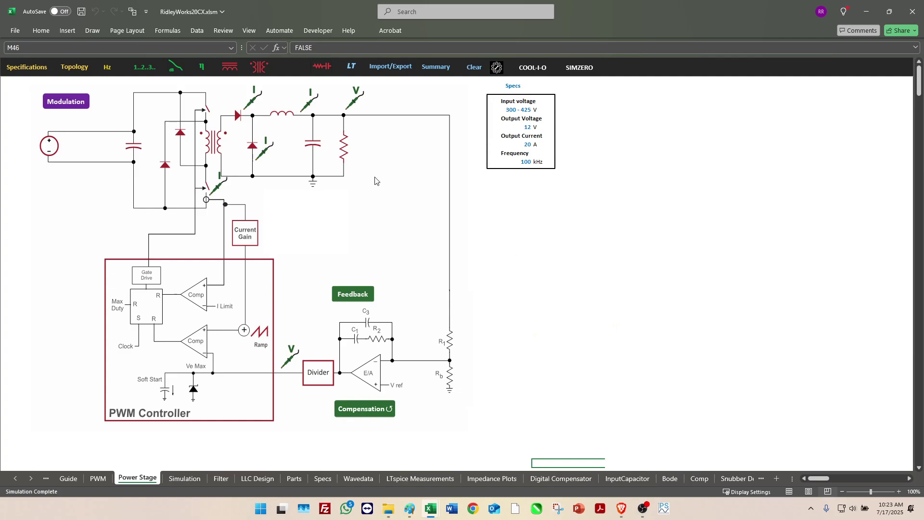
- Open the transformer design and enable the LTspice core loss model for its 3C90 core material
{"action": "left_click", "coordinate": [259, 70]}
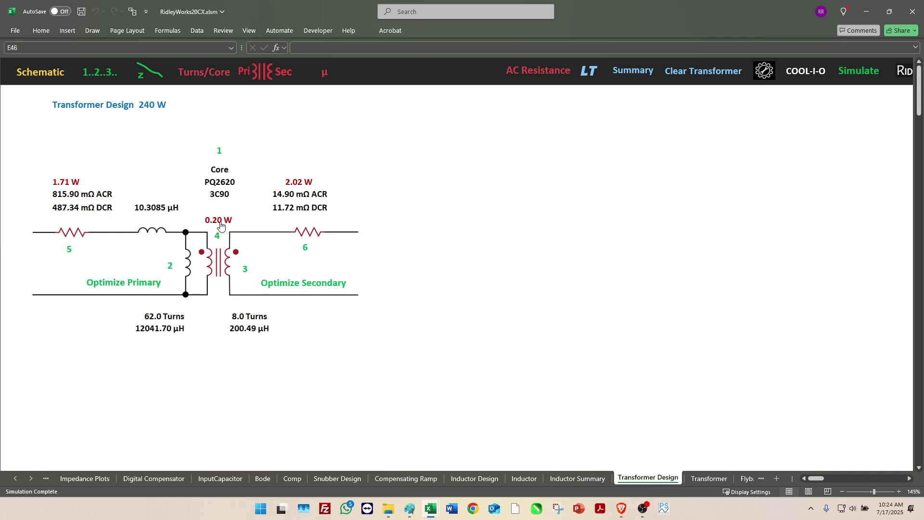
{"action": "left_click", "coordinate": [220, 223]}
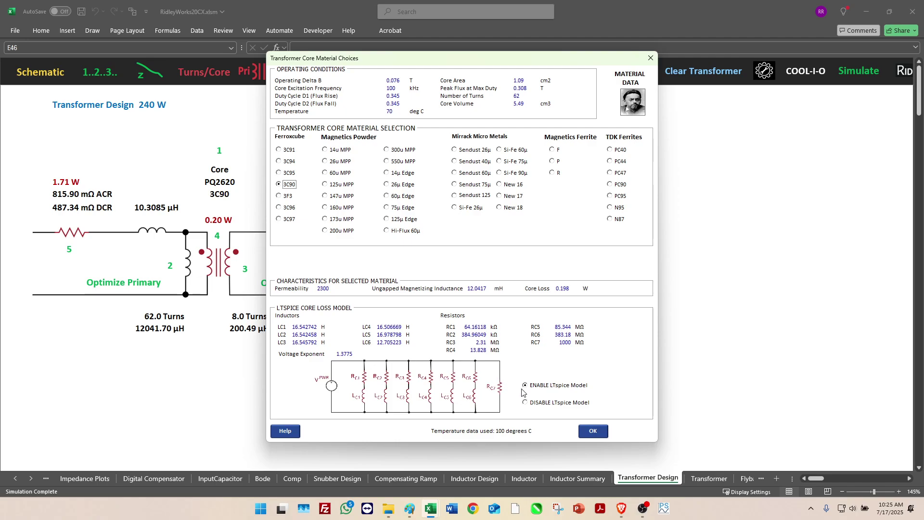
{"action": "left_click", "coordinate": [538, 389]}
{"action": "left_click", "coordinate": [599, 437]}
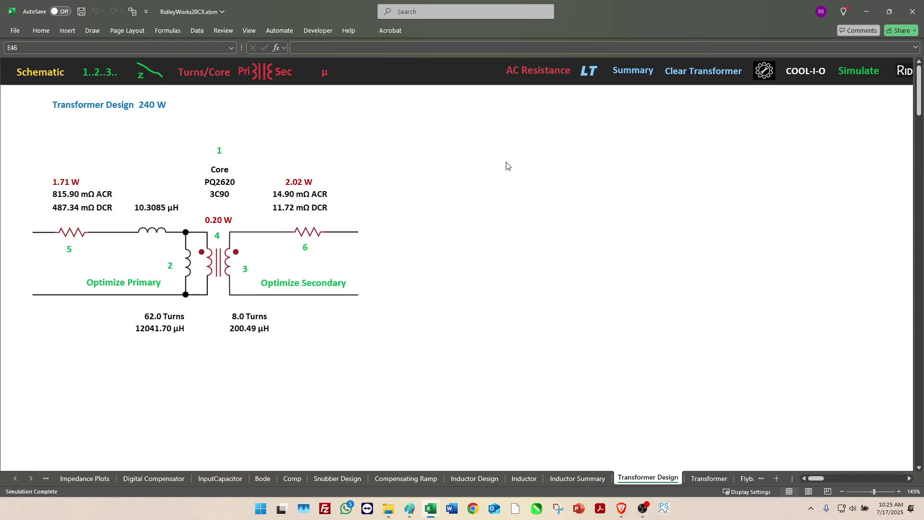
- Export the transformer design's LTspice files, then switch to LTspice and open TRANSIENTCoreLoss.asc
{"action": "left_click", "coordinate": [592, 76]}
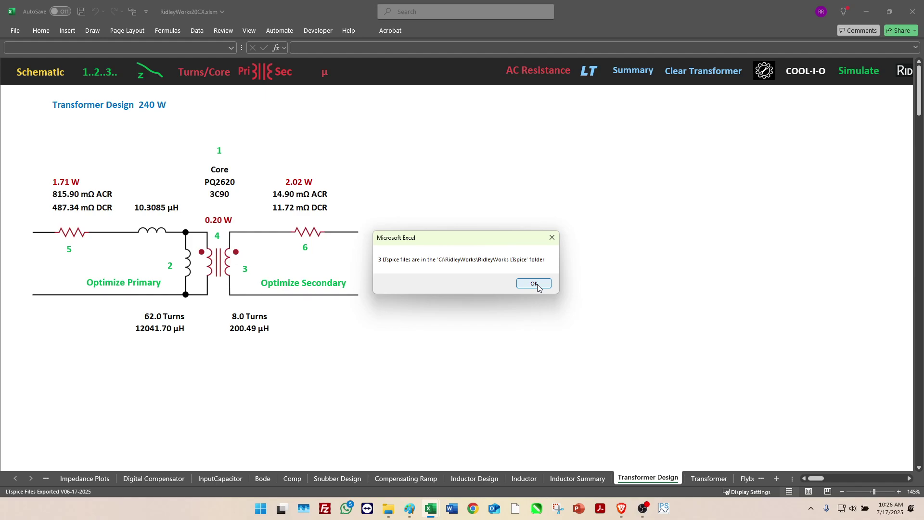
{"action": "left_click", "coordinate": [534, 284]}
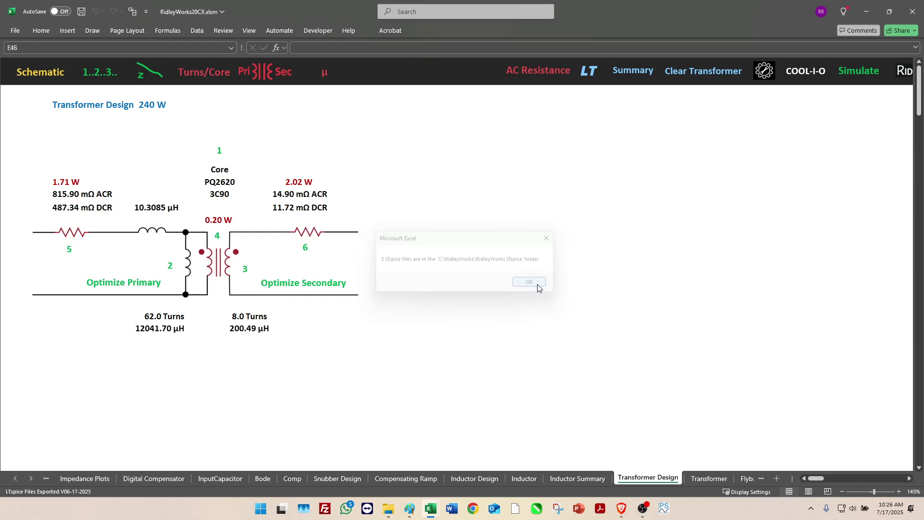
{"action": "left_click", "coordinate": [516, 509]}
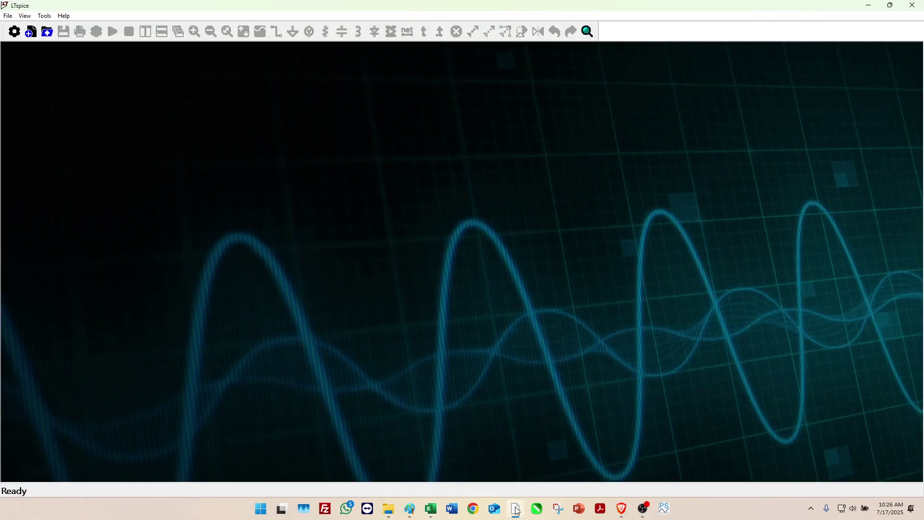
{"action": "left_click", "coordinate": [7, 16]}
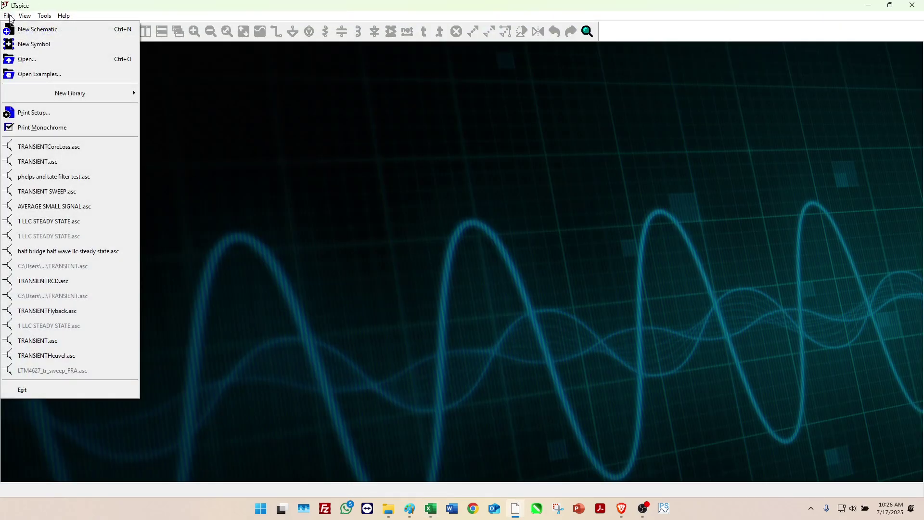
{"action": "left_click", "coordinate": [53, 150]}
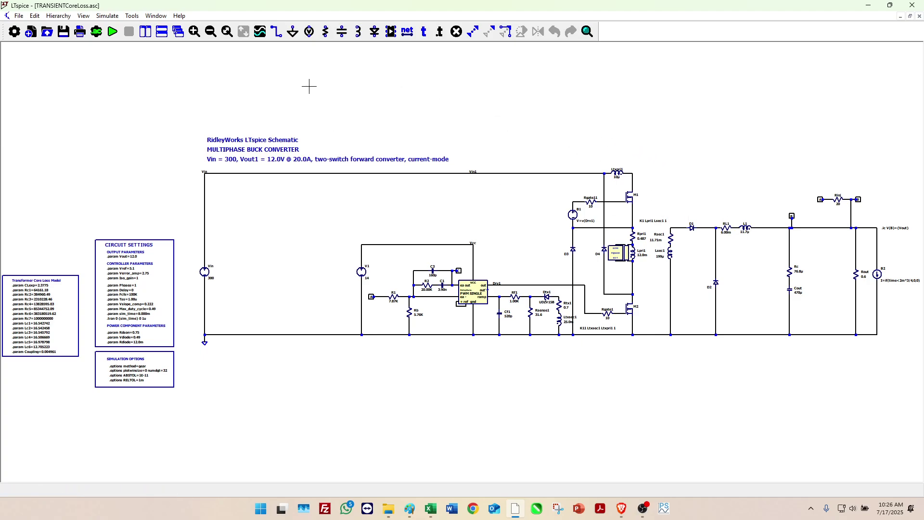
- Run the transient simulation and plot the transformer primary current through Rpri1
{"action": "scroll", "coordinate": [643, 246], "scroll_direction": "up", "scroll_amount": 6}
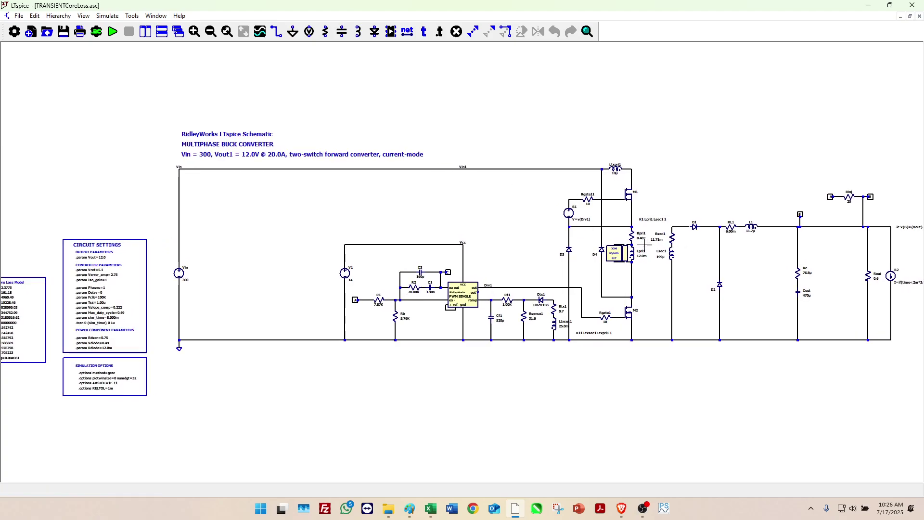
{"action": "scroll", "coordinate": [644, 244], "scroll_direction": "up", "scroll_amount": 1}
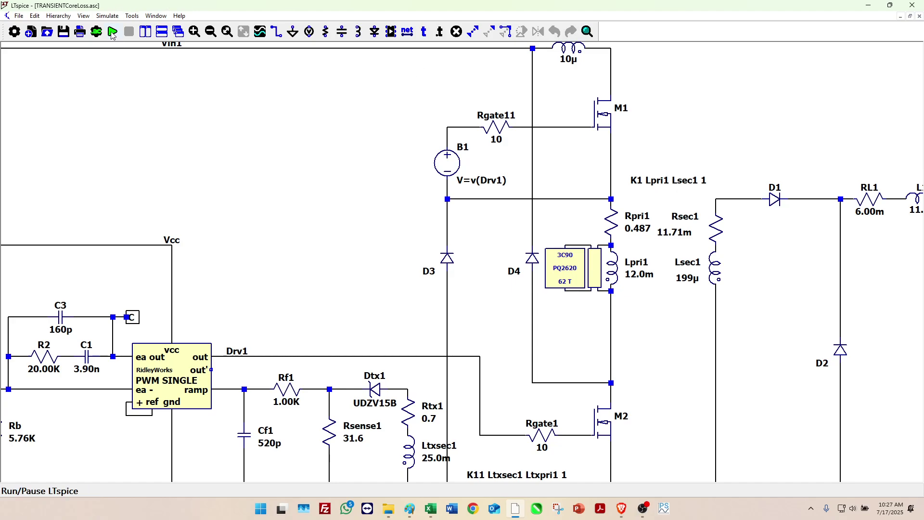
{"action": "left_click", "coordinate": [112, 33]}
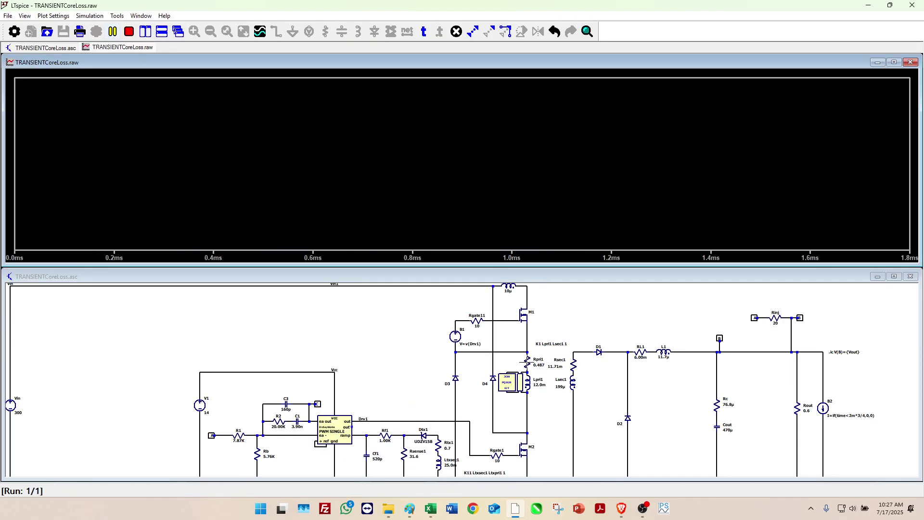
{"action": "left_click", "coordinate": [528, 362]}
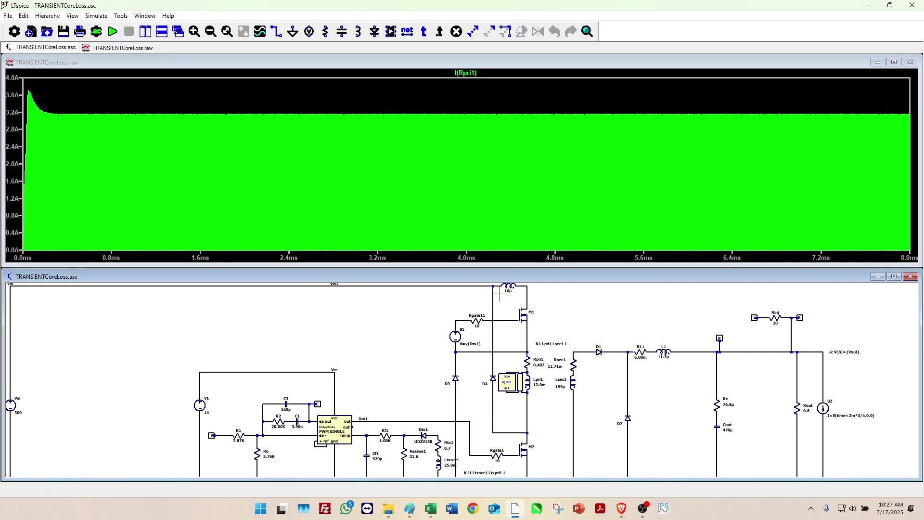
- Plot the power dissipation of the 3C90 PQ2620 core loss block beside Lpri1
{"action": "scroll", "coordinate": [549, 336], "scroll_direction": "up", "scroll_amount": 3}
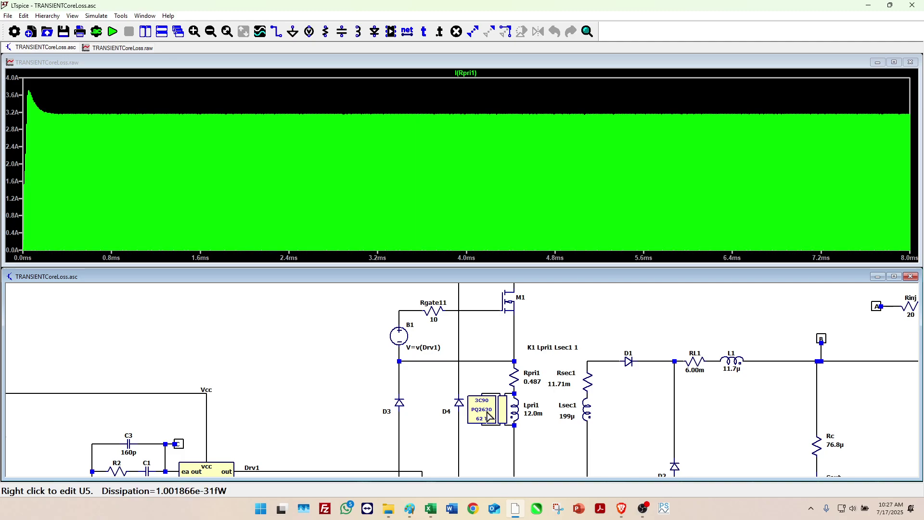
{"action": "key", "text": "alt"}
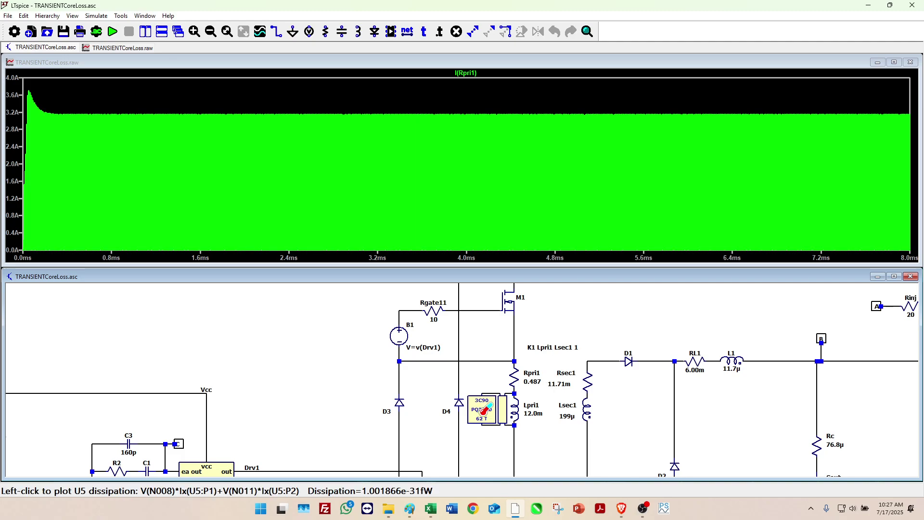
{"action": "left_click", "coordinate": [484, 411], "text": "alt"}
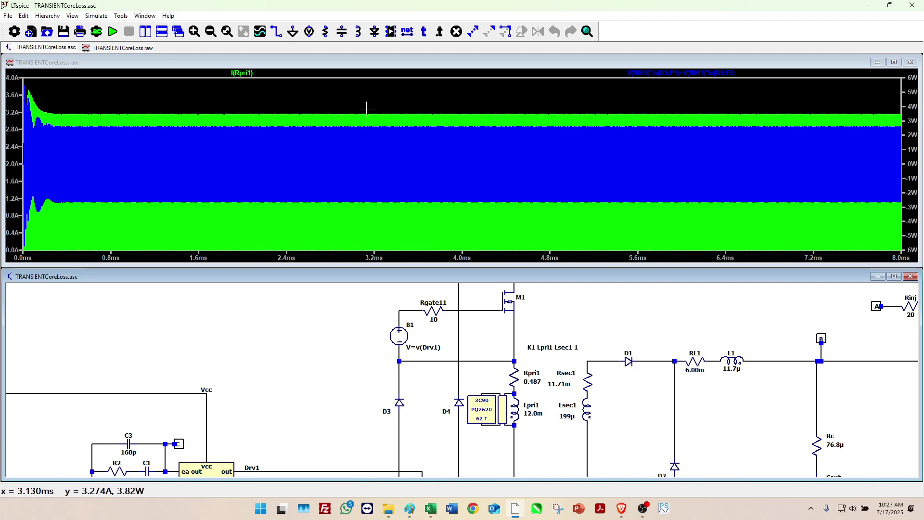
- Delete the I(Rpri1) trace from the waveform plot, keeping only the core dissipation trace
{"action": "left_click_drag", "start_coordinate": [364, 107], "coordinate": [411, 213]}
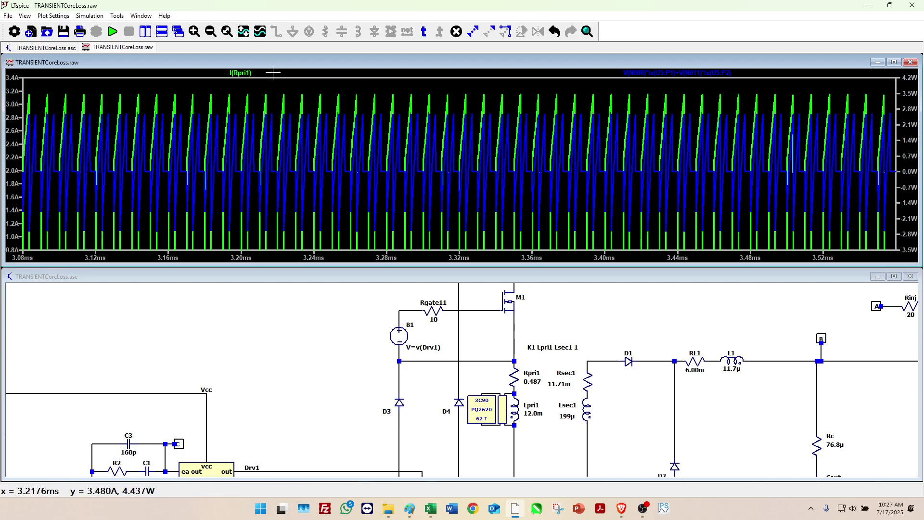
{"action": "left_click", "coordinate": [245, 73]}
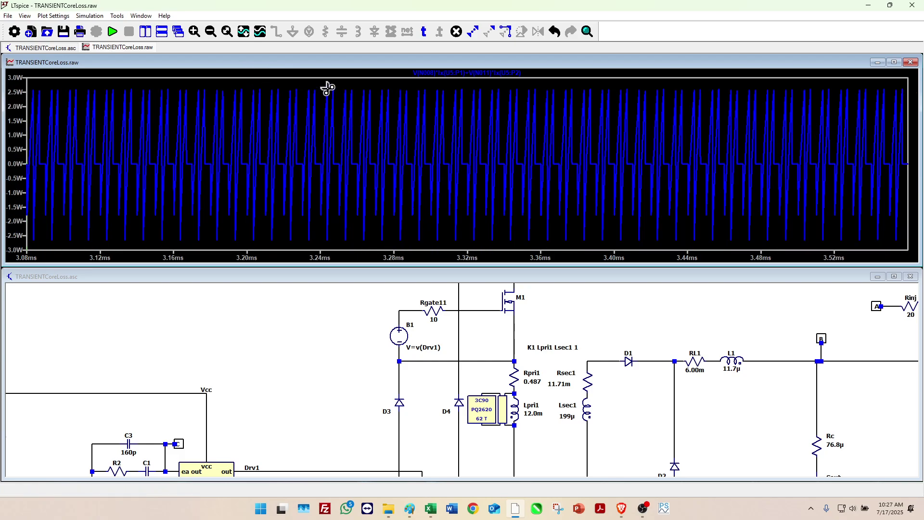
{"action": "key", "text": "Escape"}
- Measure the average core dissipation over the interval from 3.24 ms to 3.35 ms
{"action": "left_click_drag", "start_coordinate": [327, 85], "coordinate": [505, 251]}
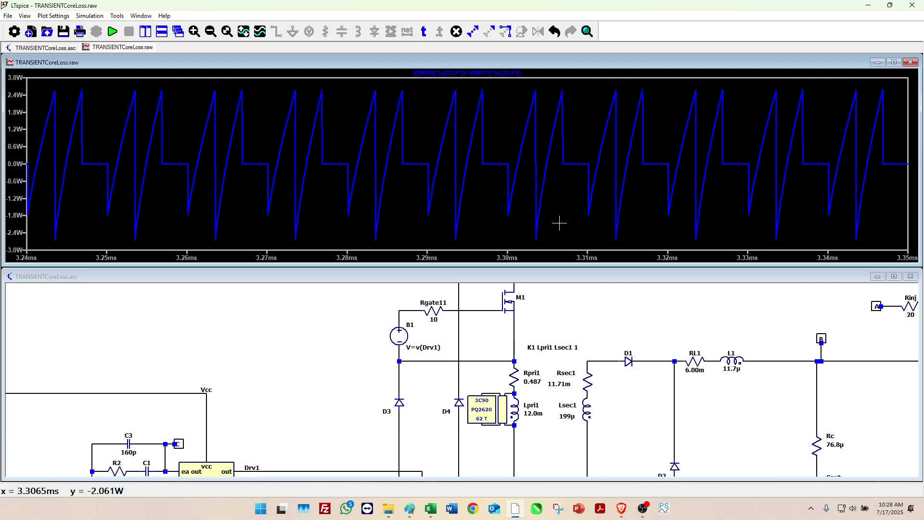
{"action": "left_click", "coordinate": [488, 73], "text": "ctrl"}
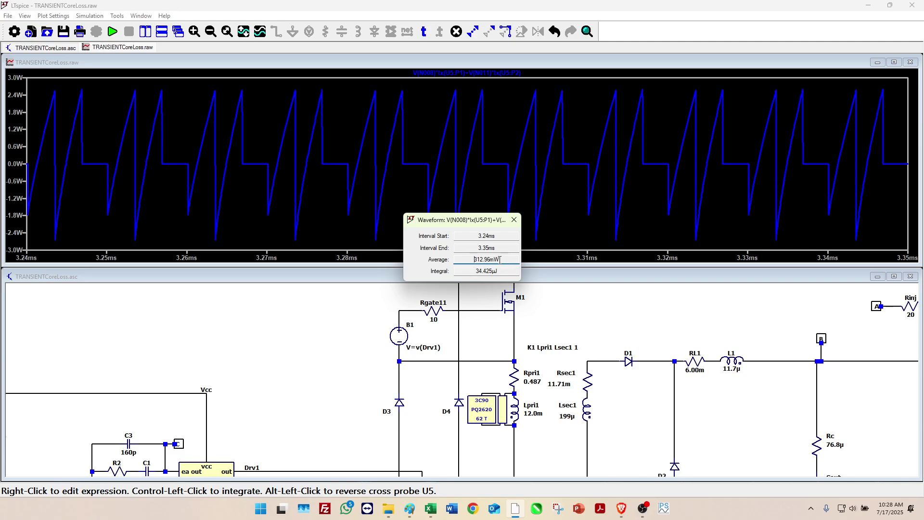
{"action": "left_click", "coordinate": [515, 220]}
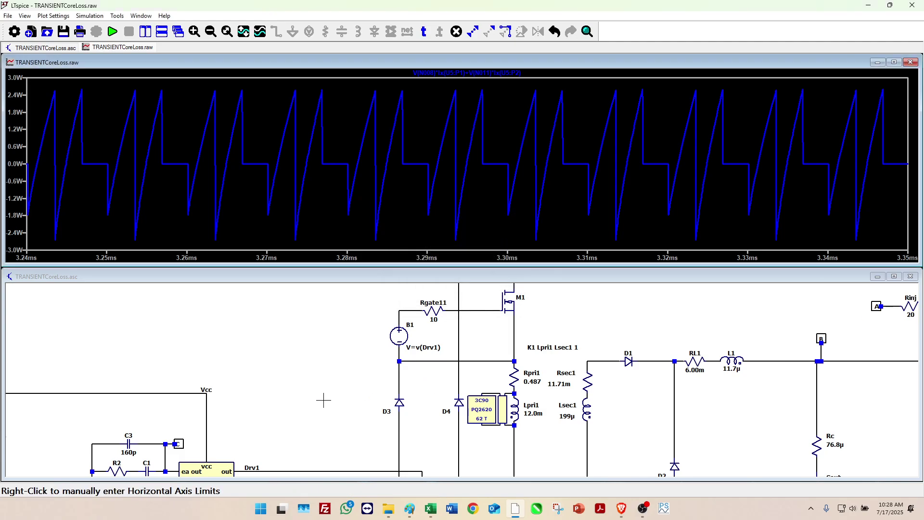
- Set the value of the input voltage source Vin to 420
{"action": "left_click_drag", "start_coordinate": [321, 399], "coordinate": [587, 347]}
{"action": "left_click_drag", "start_coordinate": [159, 399], "coordinate": [443, 363]}
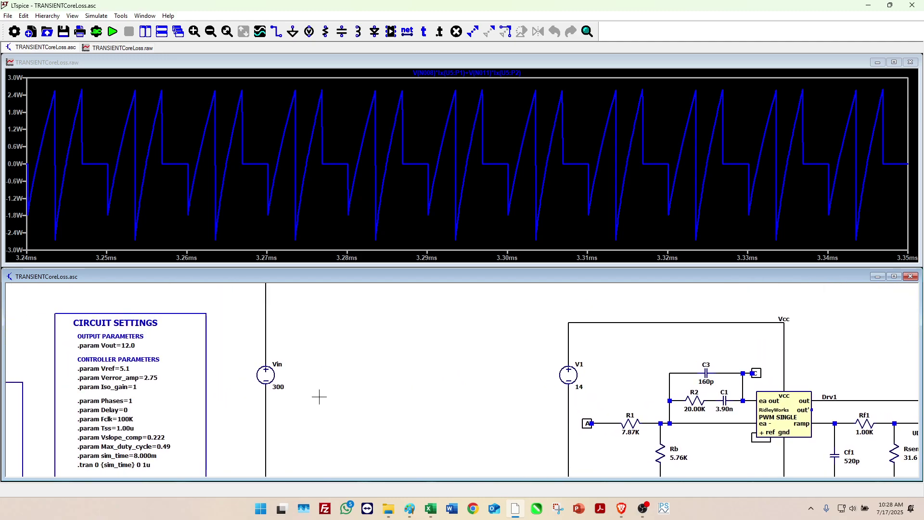
{"action": "right_click", "coordinate": [280, 390]}
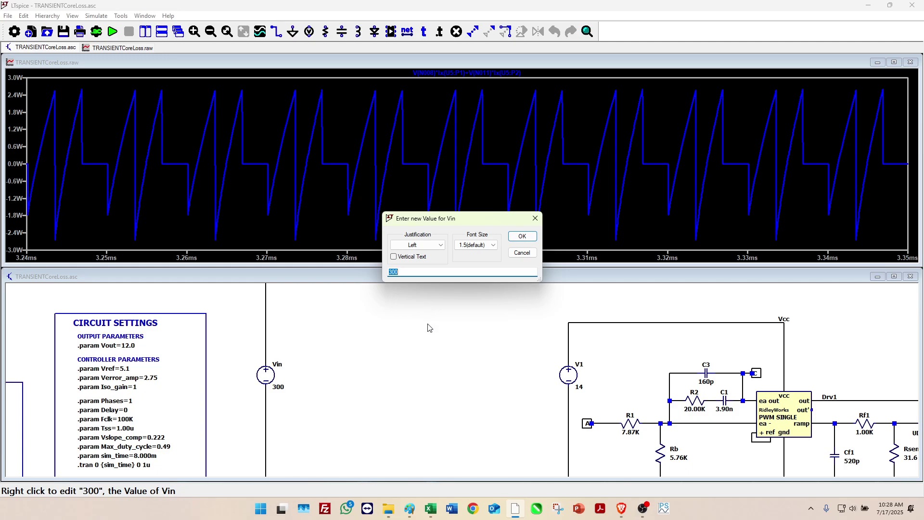
{"action": "type", "text": "420"}
{"action": "left_click", "coordinate": [523, 236]}
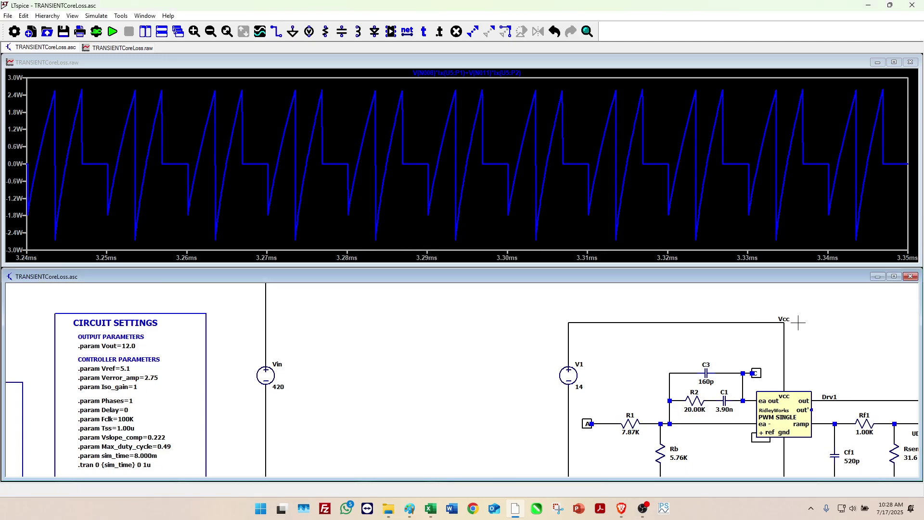
- Rerun the transient simulation at the new input voltage and stop it after about 5.5 ms of simulated time
{"action": "left_click_drag", "start_coordinate": [828, 313], "coordinate": [311, 322]}
{"action": "left_click", "coordinate": [113, 32]}
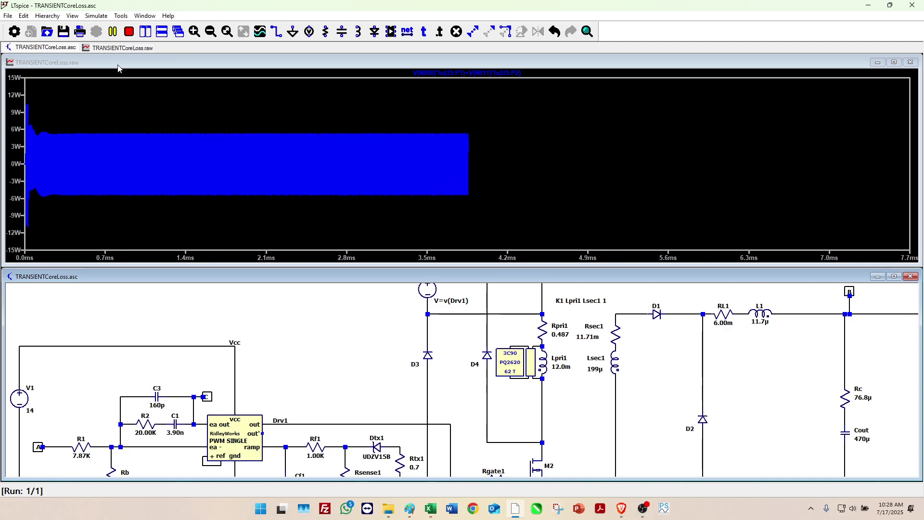
{"action": "left_click", "coordinate": [129, 32]}
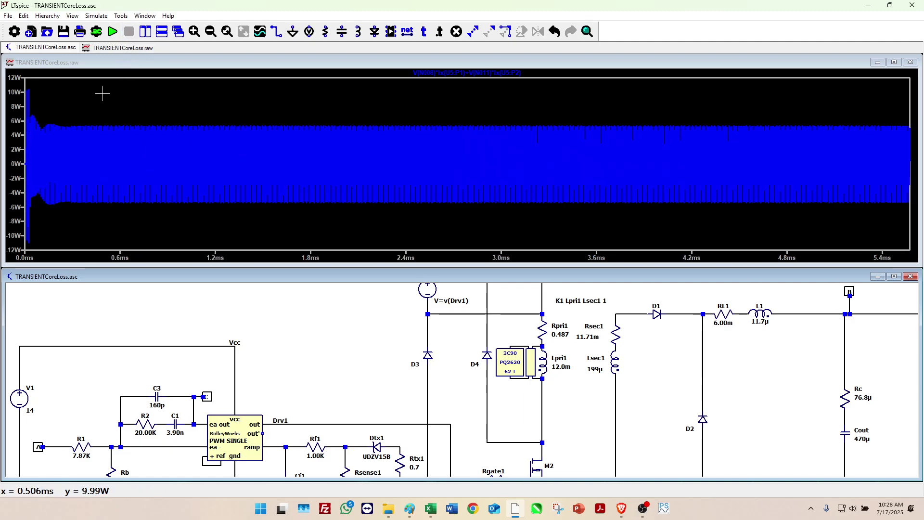
- Measure the average core dissipation over the interval from 2.5 ms to 4.1 ms
{"action": "left_click_drag", "start_coordinate": [435, 95], "coordinate": [672, 239]}
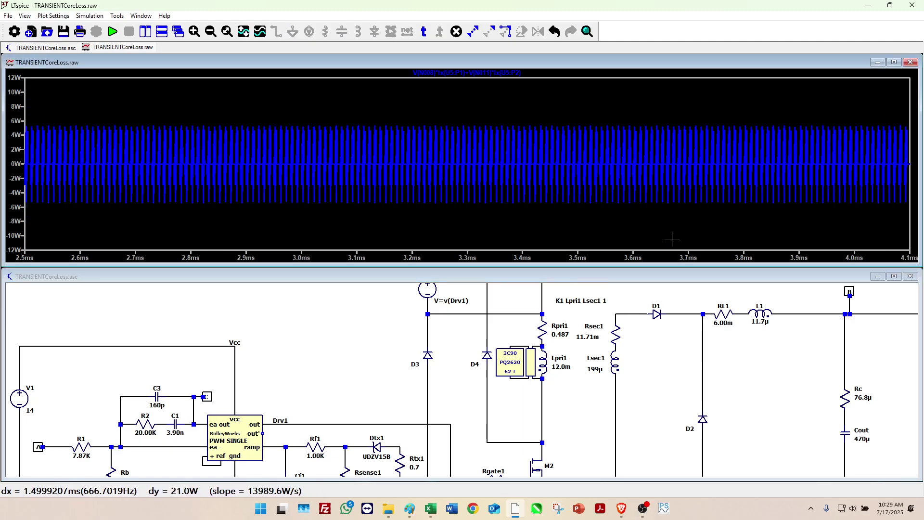
{"action": "left_click", "coordinate": [478, 76], "text": "ctrl"}
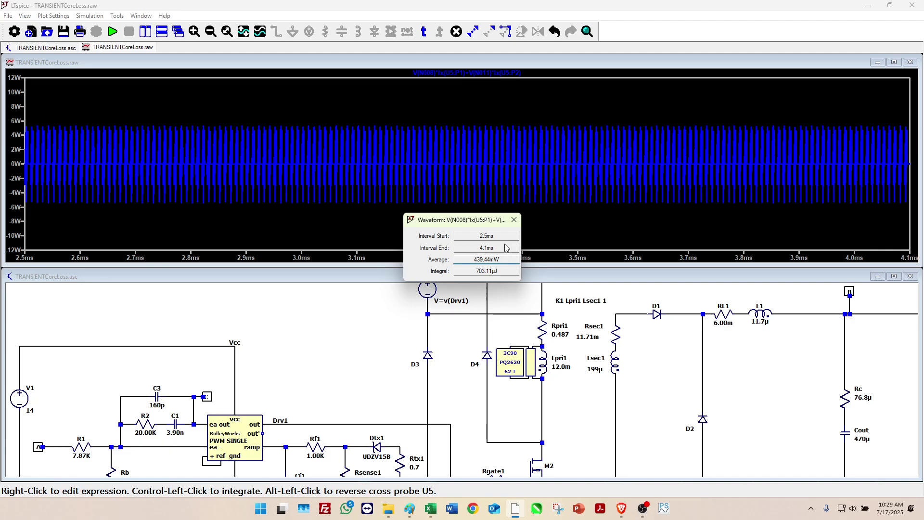
{"action": "left_click_drag", "start_coordinate": [474, 222], "coordinate": [458, 222]}
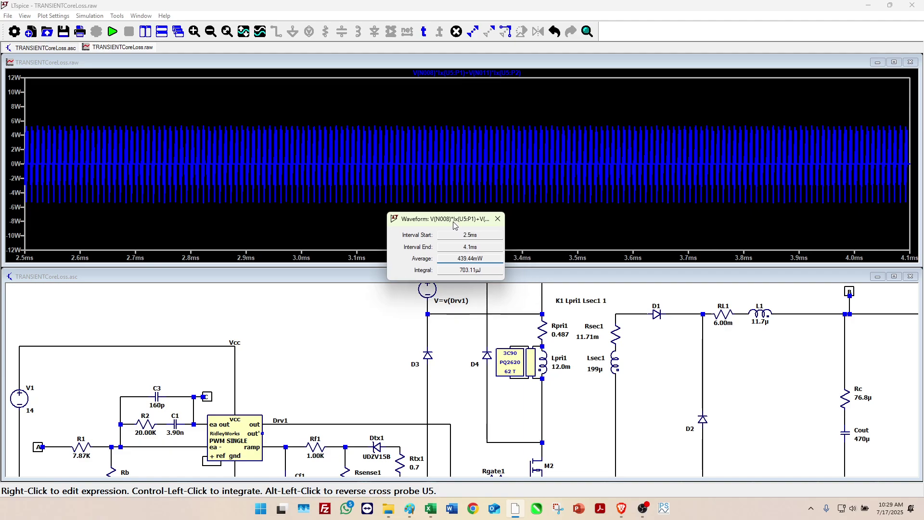
{"action": "left_click", "coordinate": [499, 221]}
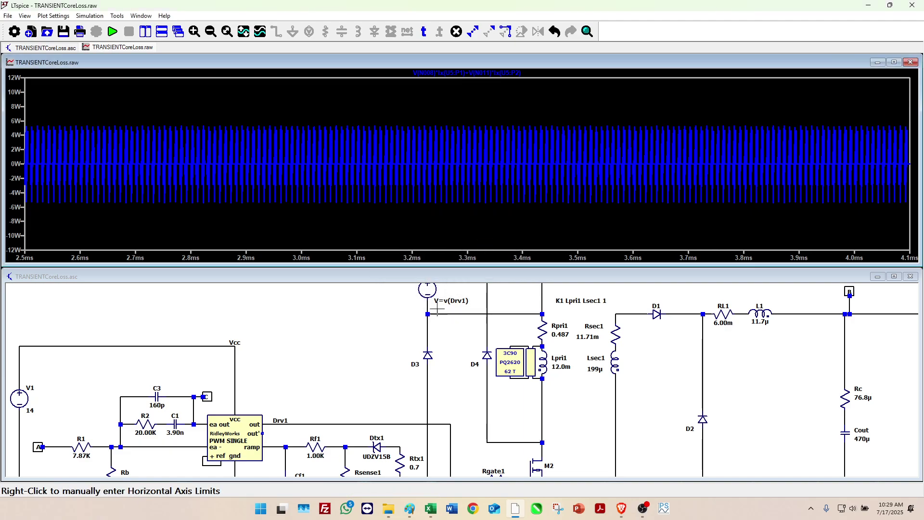
- Set the clock frequency parameter Fclk to 125K in the schematic's controller parameters
{"action": "left_click", "coordinate": [365, 358]}
{"action": "key", "text": "Left"}
{"action": "key", "text": "Left"}
{"action": "key", "text": "Left"}
{"action": "key", "text": "Left"}
{"action": "key", "text": "Left"}
{"action": "key", "text": "Left"}
{"action": "key", "text": "Left"}
{"action": "key", "text": "Left"}
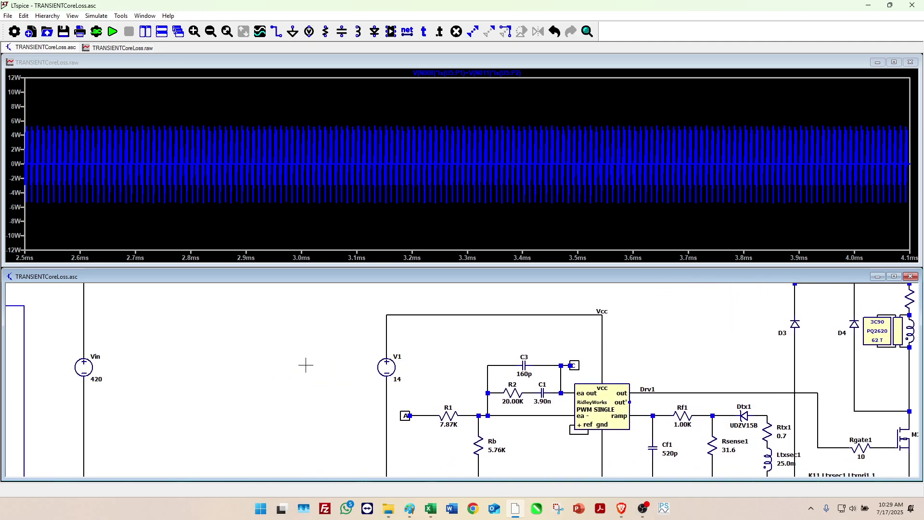
{"action": "left_click_drag", "start_coordinate": [238, 366], "coordinate": [547, 304]}
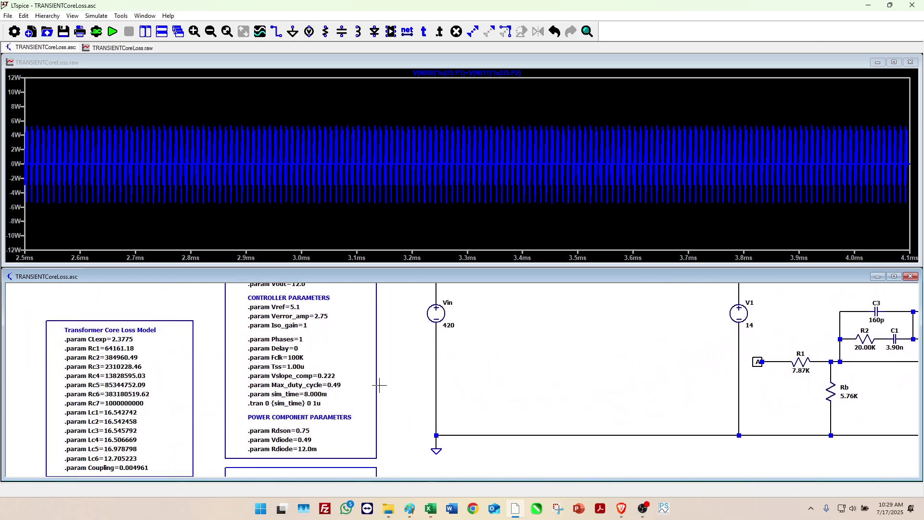
{"action": "mouse_move", "coordinate": [386, 382]}
{"action": "left_mouse_down"}
{"action": "mouse_move", "coordinate": [396, 351]}
{"action": "mouse_move", "coordinate": [381, 377]}
{"action": "left_mouse_up"}
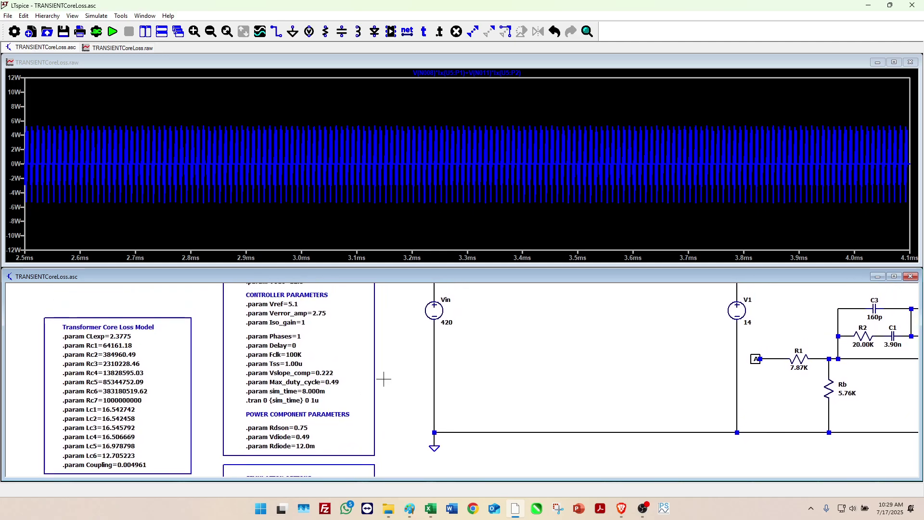
{"action": "right_click", "coordinate": [294, 359]}
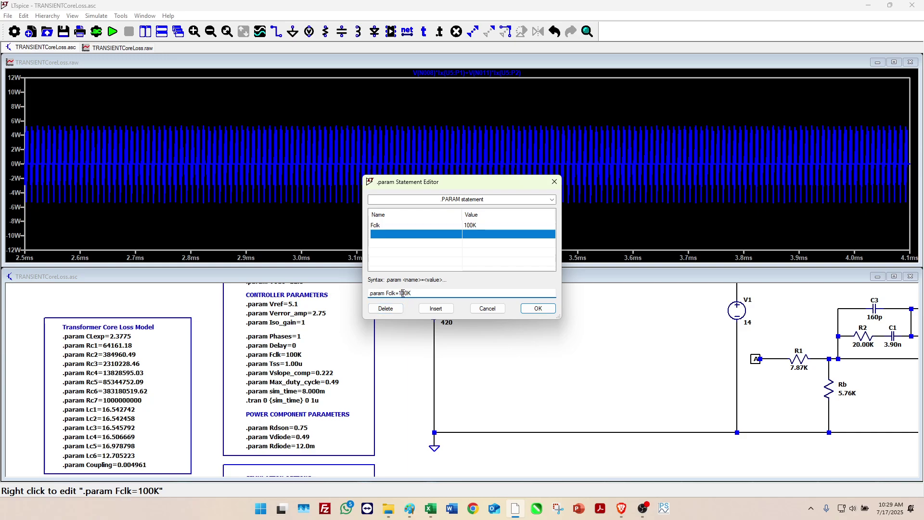
{"action": "left_click_drag", "start_coordinate": [403, 294], "coordinate": [407, 293]}
{"action": "type", "text": "25"}
{"action": "left_click", "coordinate": [539, 311]}
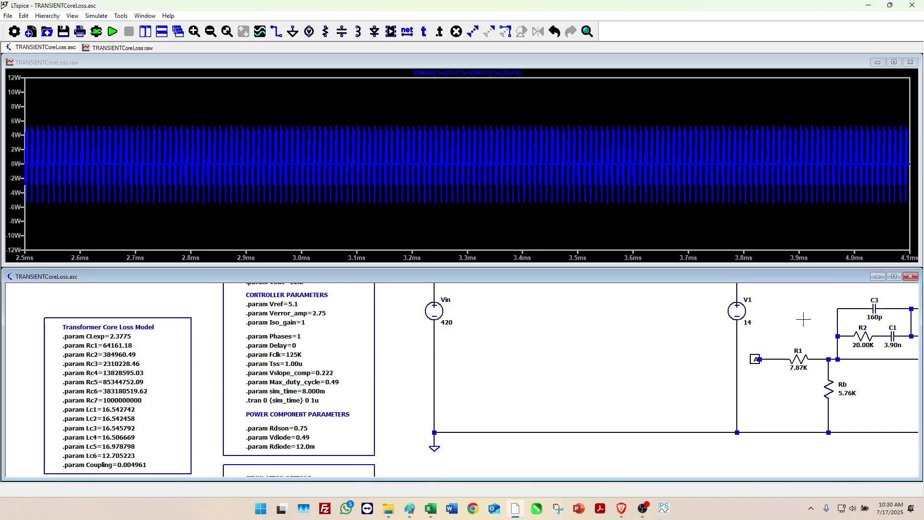
- Rerun the transient simulation at the new clock frequency and stop it after about 4.3 ms of simulated time
{"action": "mouse_move", "coordinate": [801, 320]}
{"action": "left_mouse_down"}
{"action": "mouse_move", "coordinate": [688, 332]}
{"action": "mouse_move", "coordinate": [587, 369]}
{"action": "mouse_move", "coordinate": [439, 394]}
{"action": "mouse_move", "coordinate": [295, 378]}
{"action": "mouse_move", "coordinate": [192, 392]}
{"action": "left_mouse_up"}
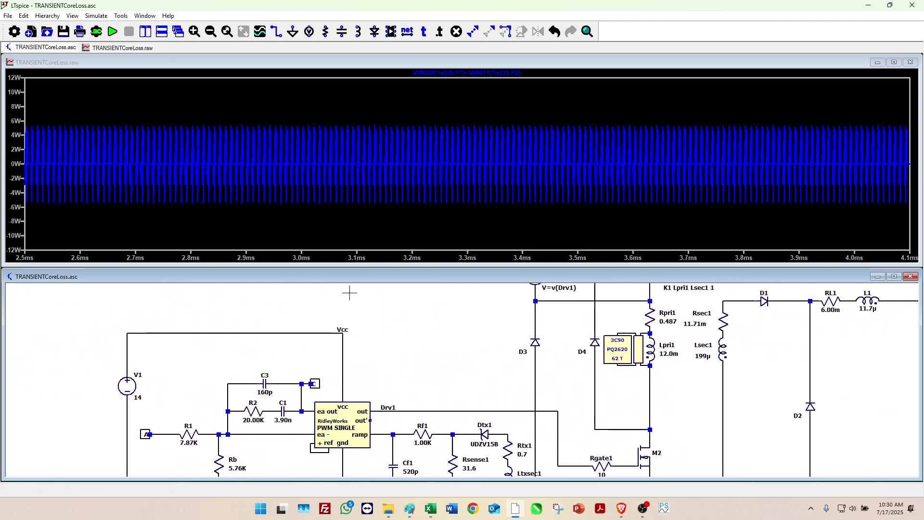
{"action": "left_click_drag", "start_coordinate": [505, 351], "coordinate": [378, 364]}
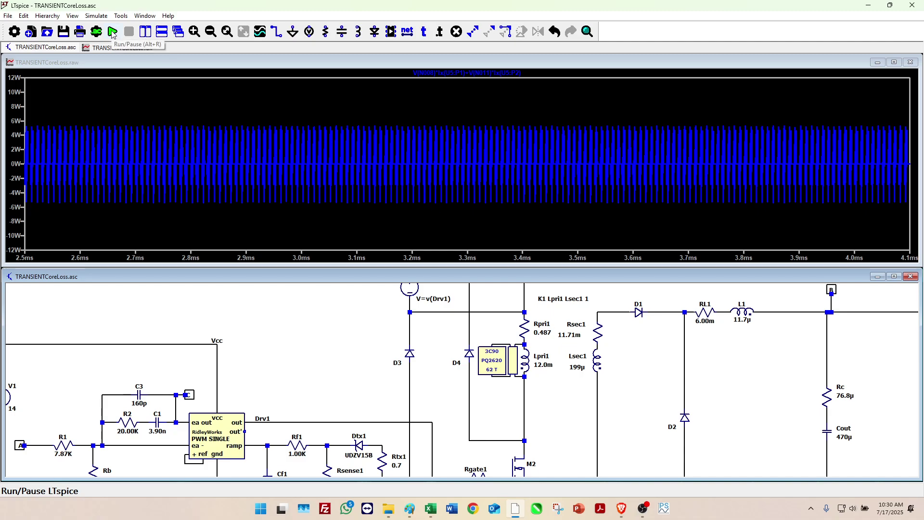
{"action": "left_click", "coordinate": [112, 31]}
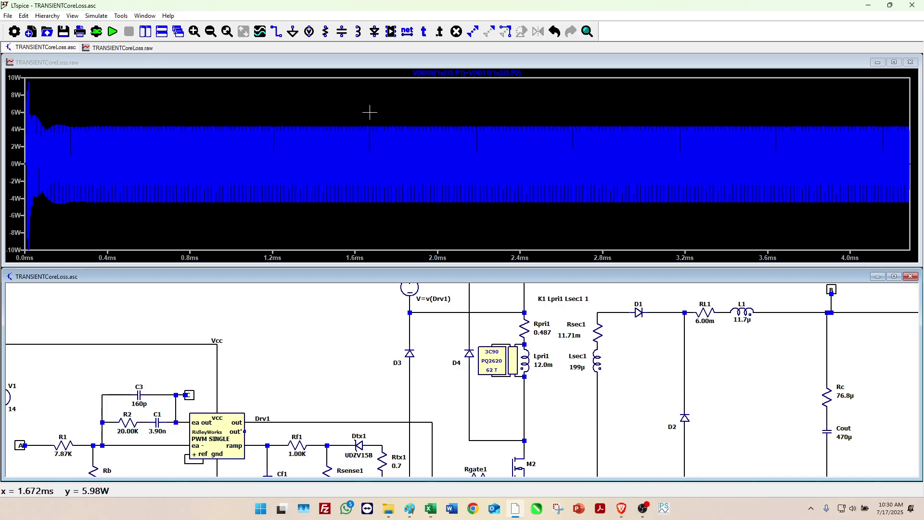
- Measure the average core dissipation over the interval from 1.61 ms to 2.45 ms
{"action": "left_click_drag", "start_coordinate": [369, 112], "coordinate": [525, 222]}
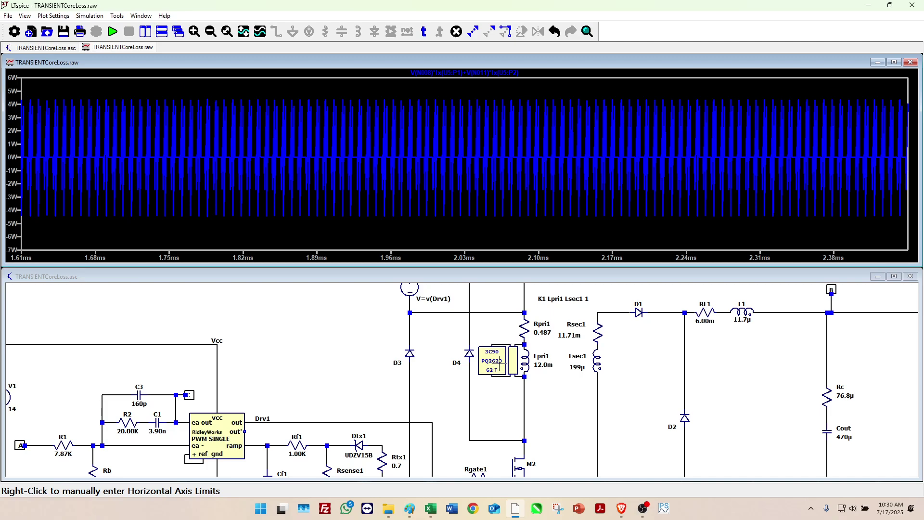
{"action": "left_click", "coordinate": [499, 428]}
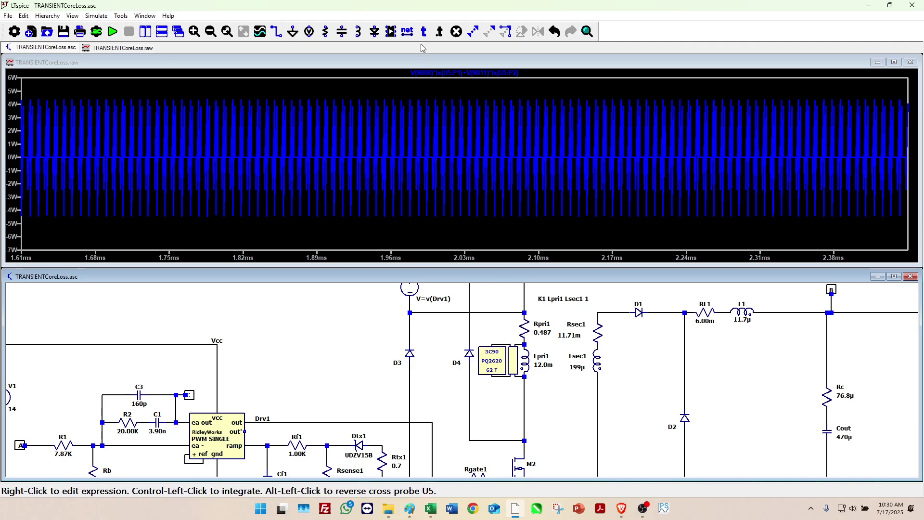
{"action": "left_click", "coordinate": [464, 75], "text": "ctrl"}
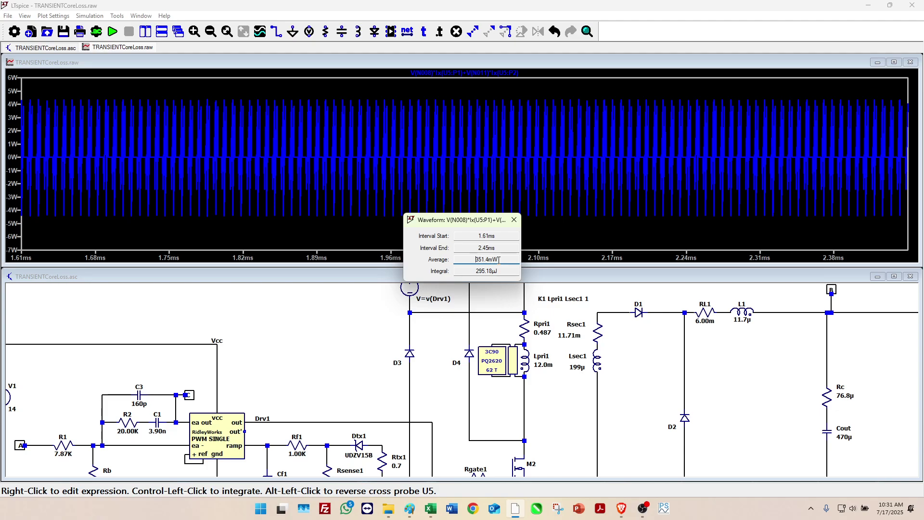
{"action": "left_click", "coordinate": [514, 221]}
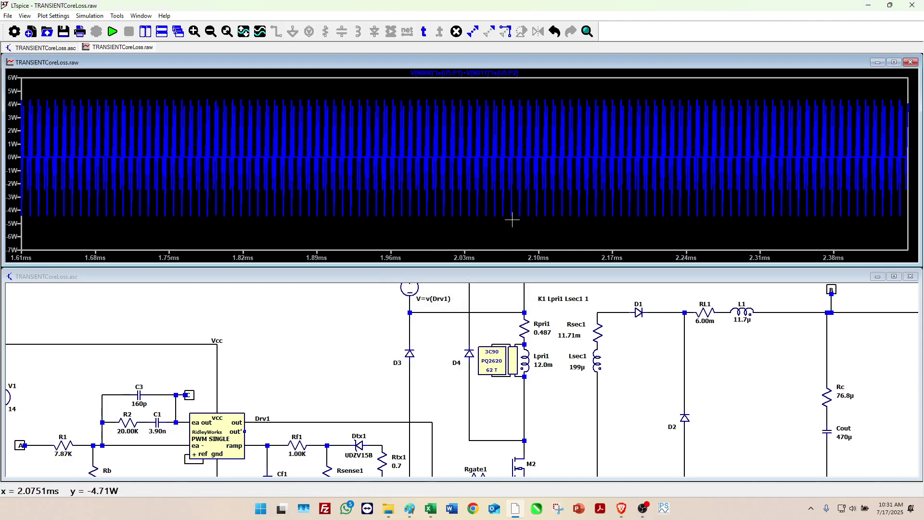